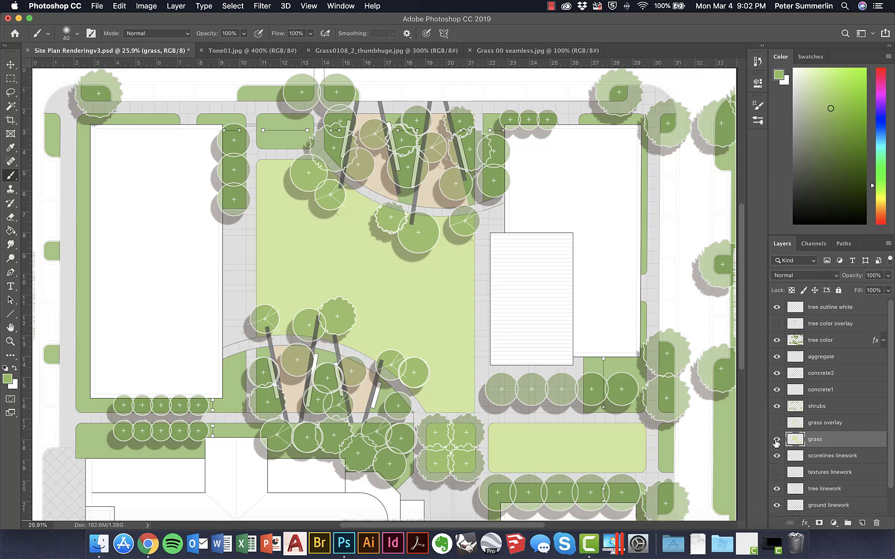
- Toggle the grass and shrubs layers off and back on to check the lawns
left_click(776, 440)
left_click(776, 440)
left_click(776, 407)
left_click(777, 406)
- Try an enlarged pattern overlay on the grass layer, then discard it
right_click(815, 441)
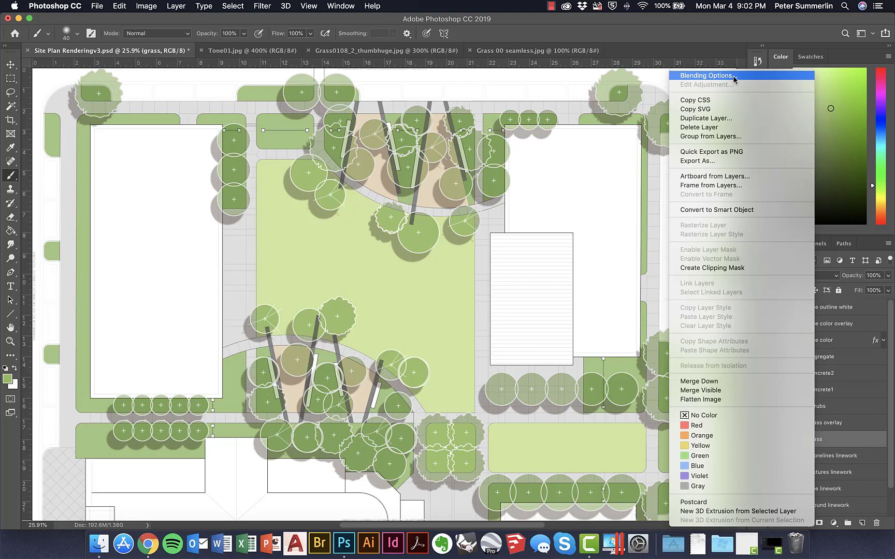
left_click(829, 444)
right_click(828, 444)
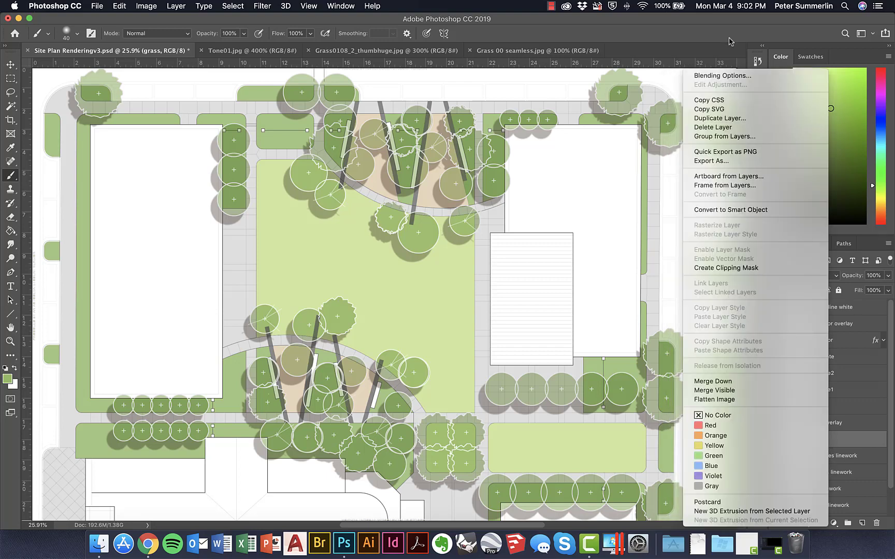
left_click(731, 75)
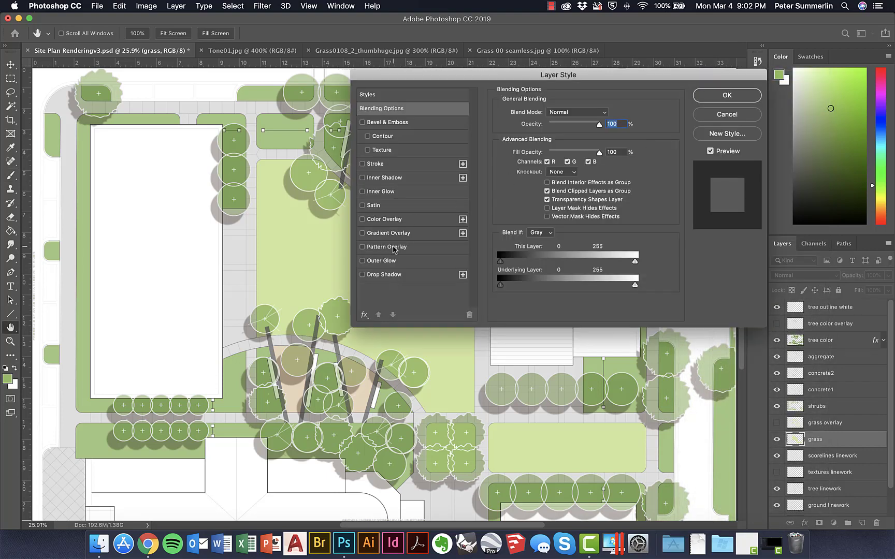
left_click(394, 248)
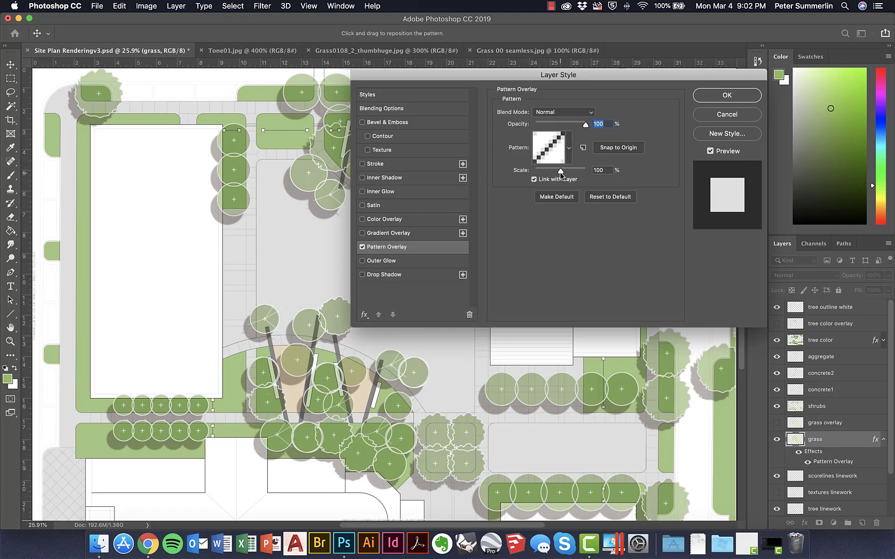
left_click_drag(561, 173, 587, 177)
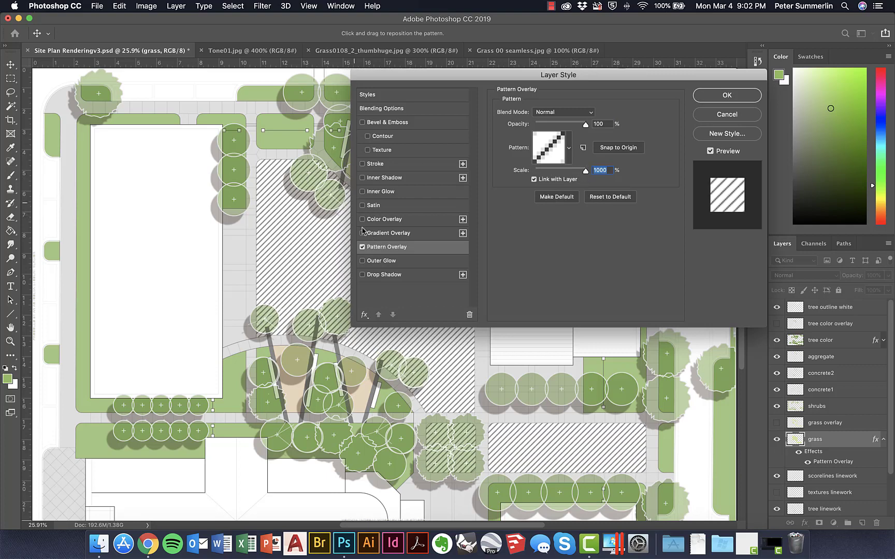
left_click(719, 115)
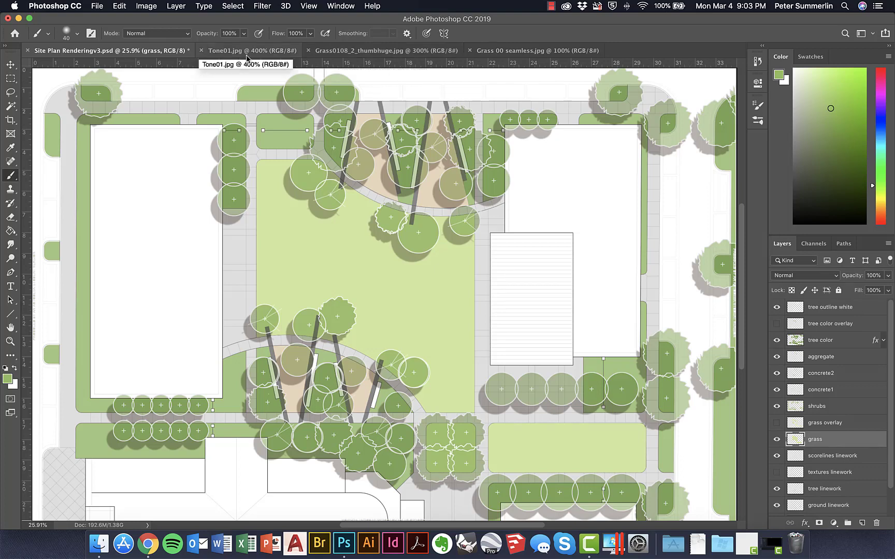
- Look through the Tone01, Grass0108_2_thumbhuge and Grass 00 seamless texture images
left_click(246, 52)
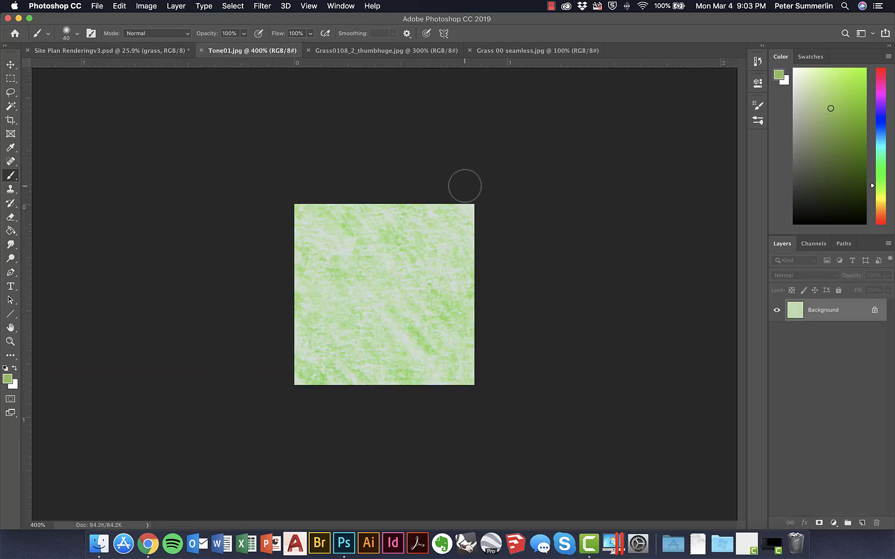
left_click(389, 55)
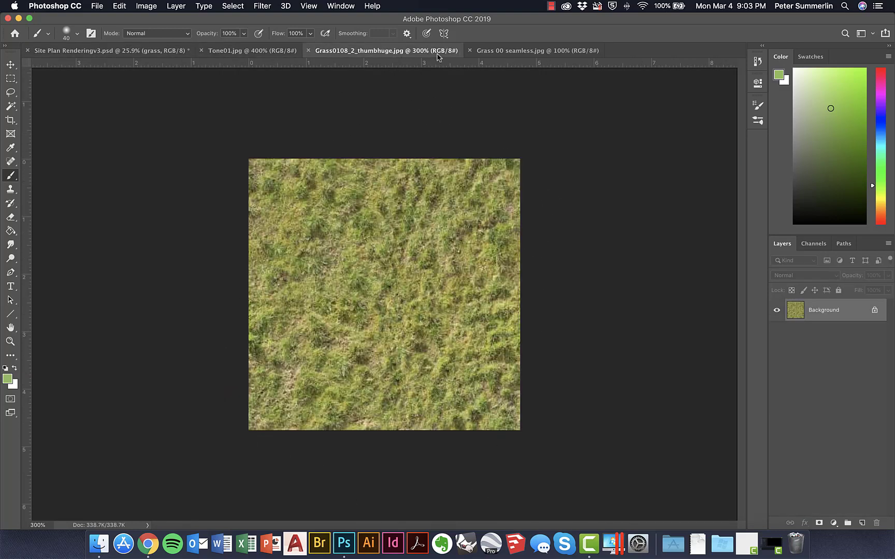
left_click(510, 55)
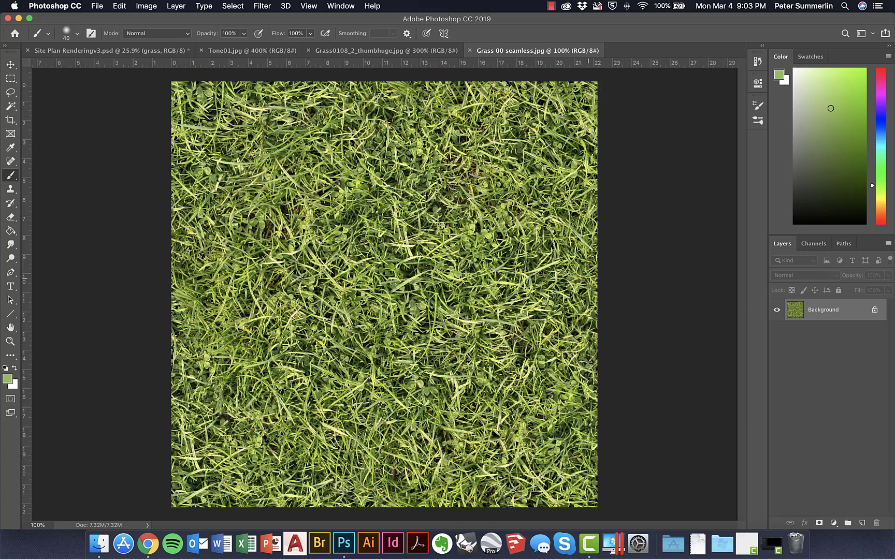
- Define Grass 00 seamless and Grass0108_2_thumbhuge as patterns with Edit > Define Pattern
left_click(123, 6)
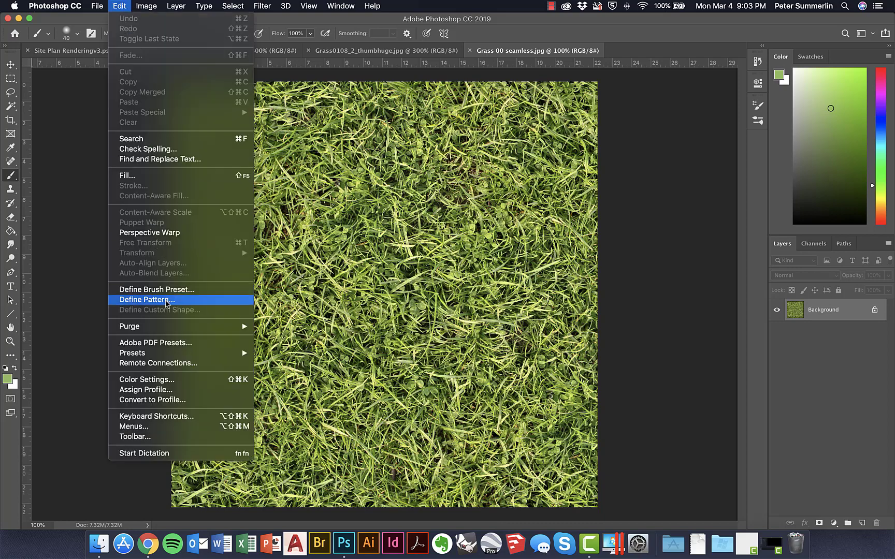
left_click(166, 301)
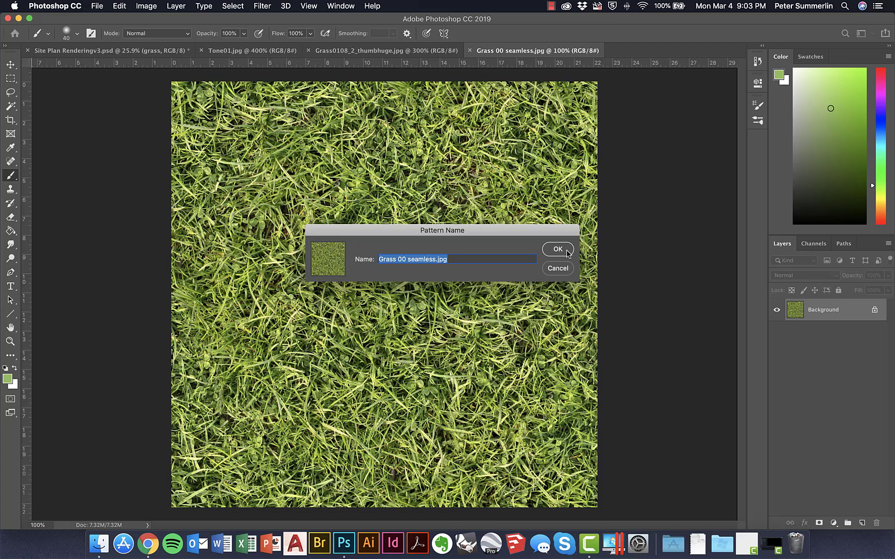
left_click(567, 251)
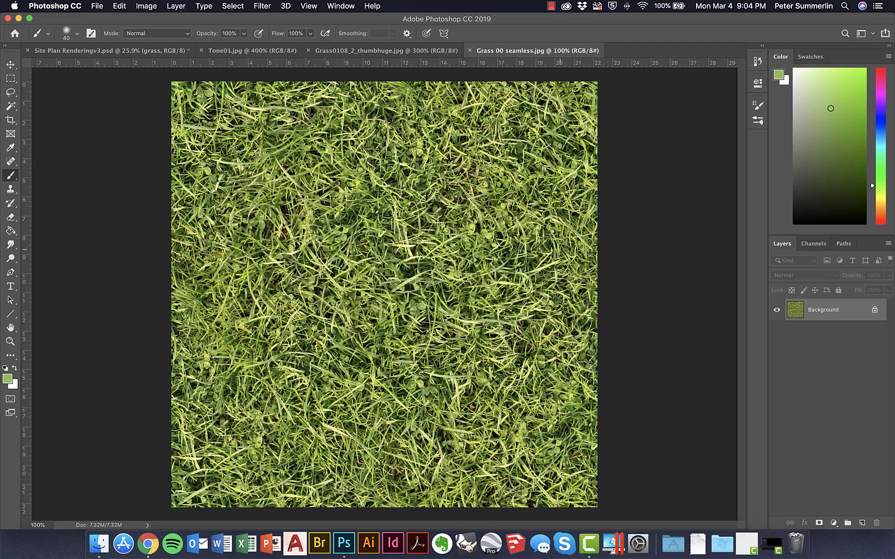
left_click(409, 51)
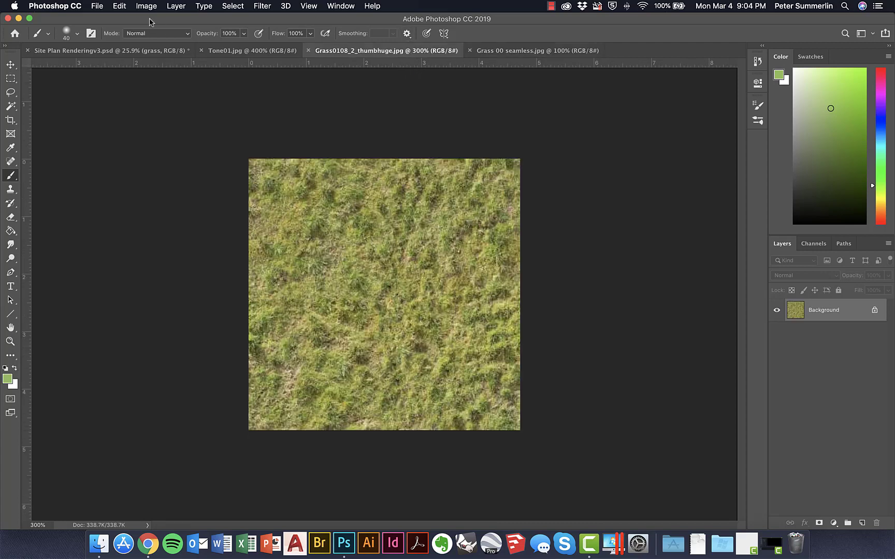
left_click(119, 6)
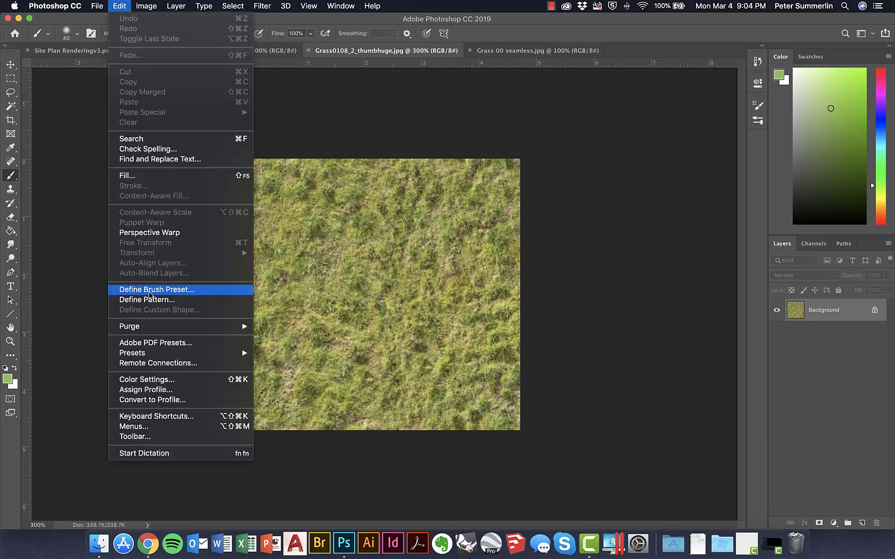
left_click(148, 300)
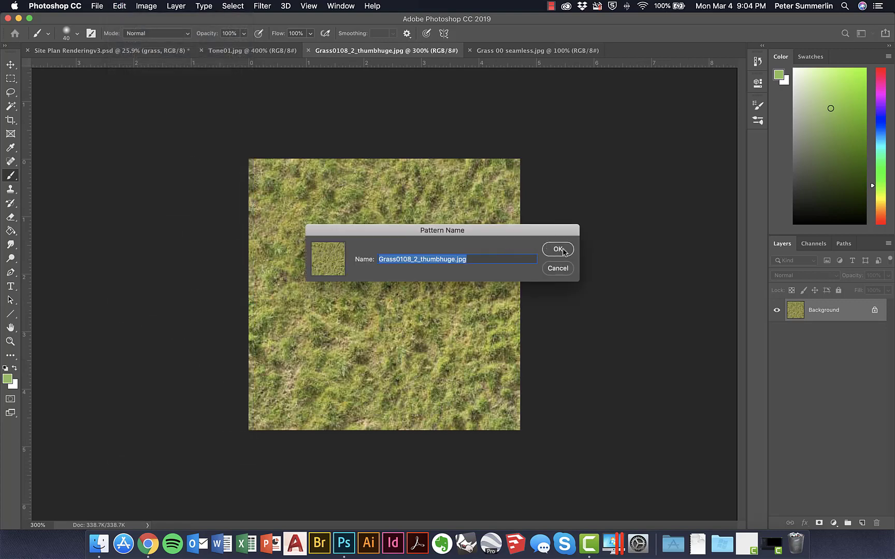
left_click(558, 250)
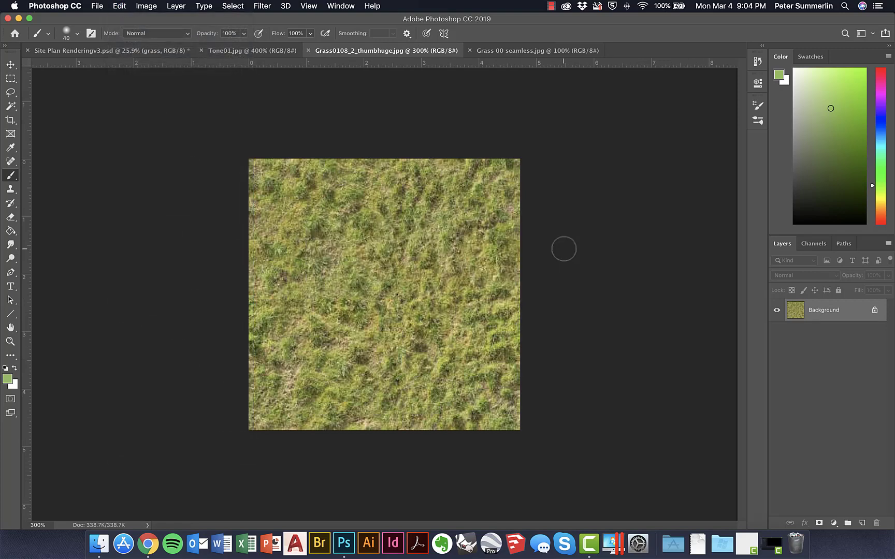
- Define the Tone01 texture as a pattern
left_click(257, 51)
left_click(121, 7)
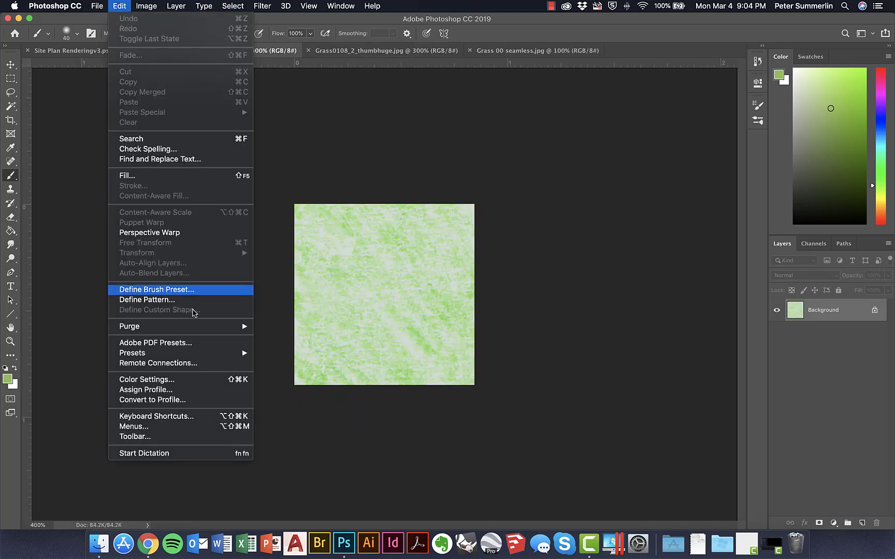
left_click(172, 300)
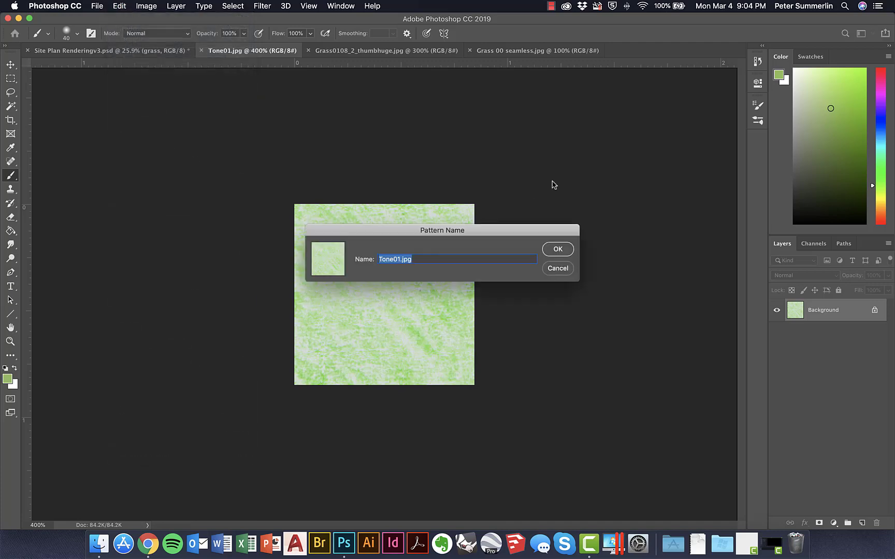
left_click(559, 250)
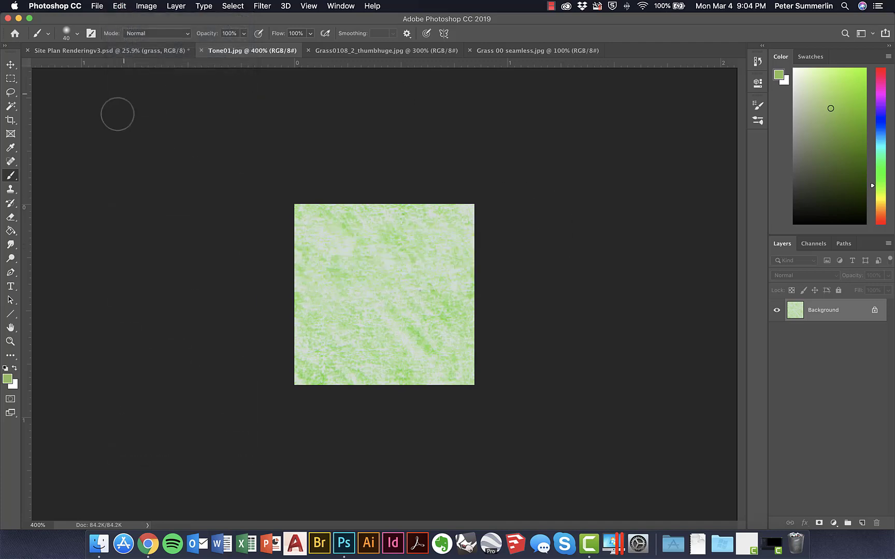
- Close the Tone01, Grass0108_2_thumbhuge and Grass 00 seamless documents
left_click(201, 50)
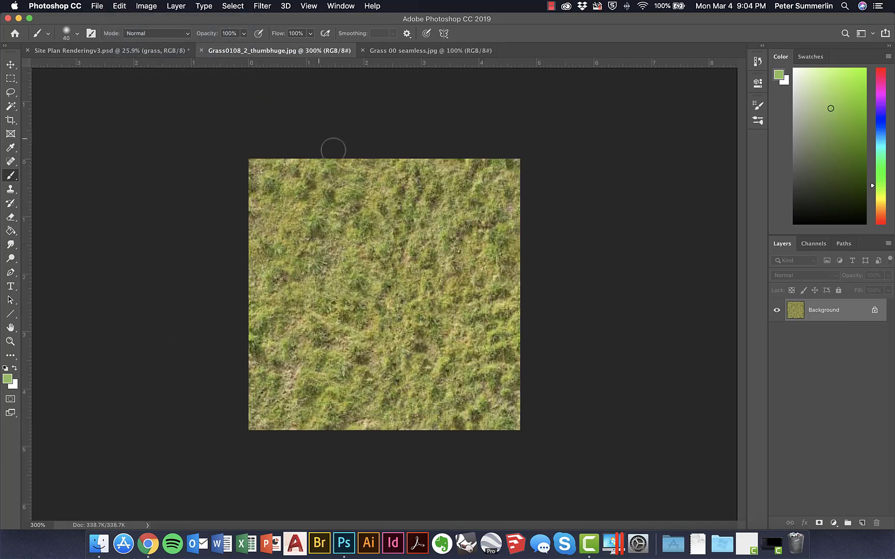
left_click(201, 50)
left_click(202, 50)
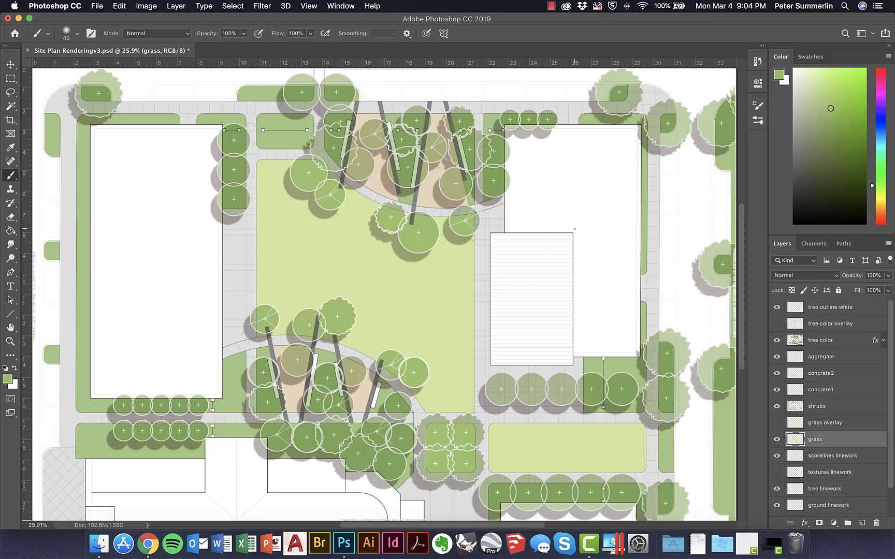
- Enable Pattern Overlay in the grass layer's Blending Options and show the pattern picker
right_click(819, 443)
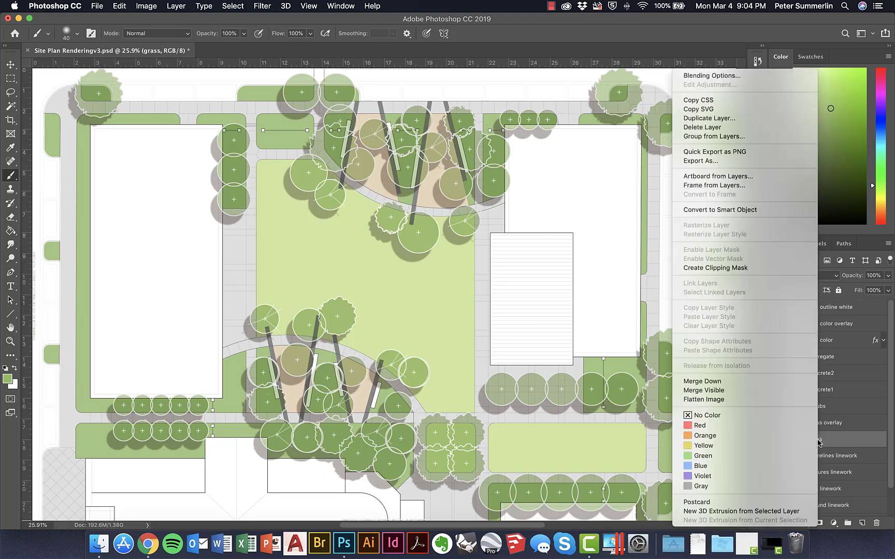
left_click(712, 75)
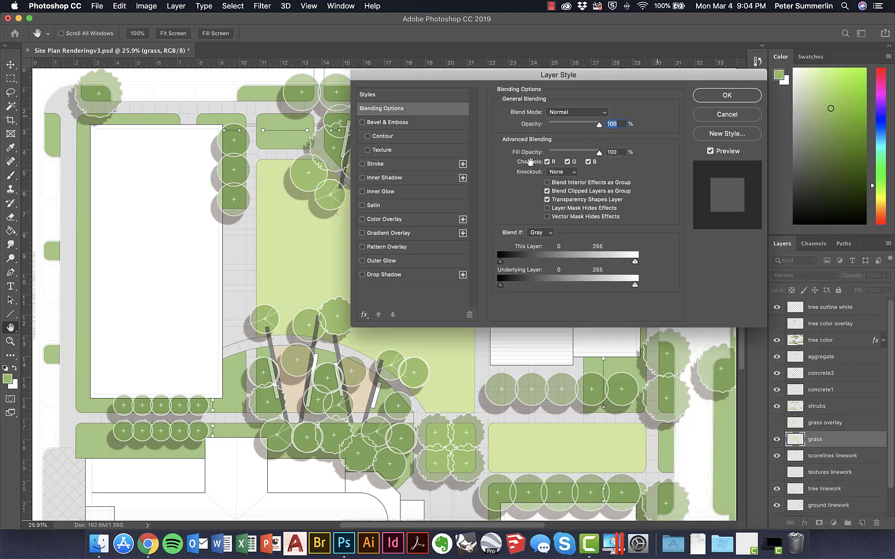
left_click(404, 248)
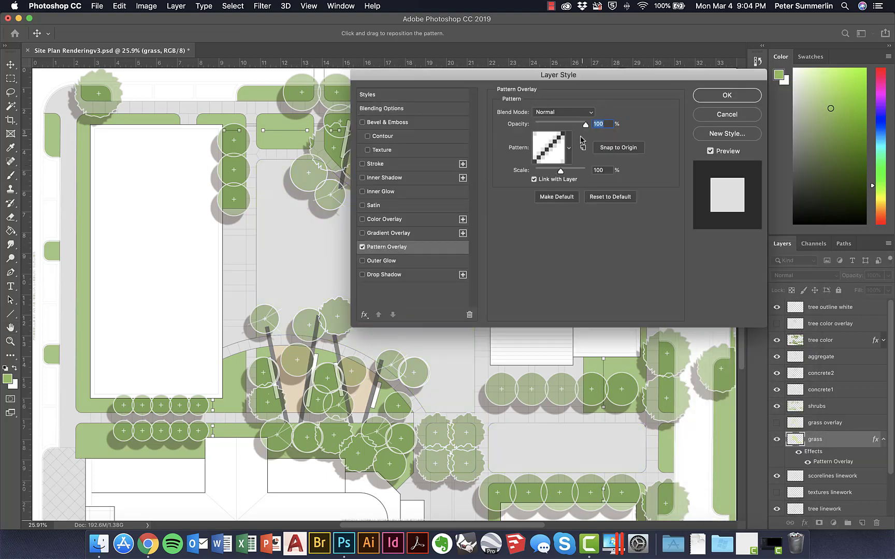
left_click(570, 148)
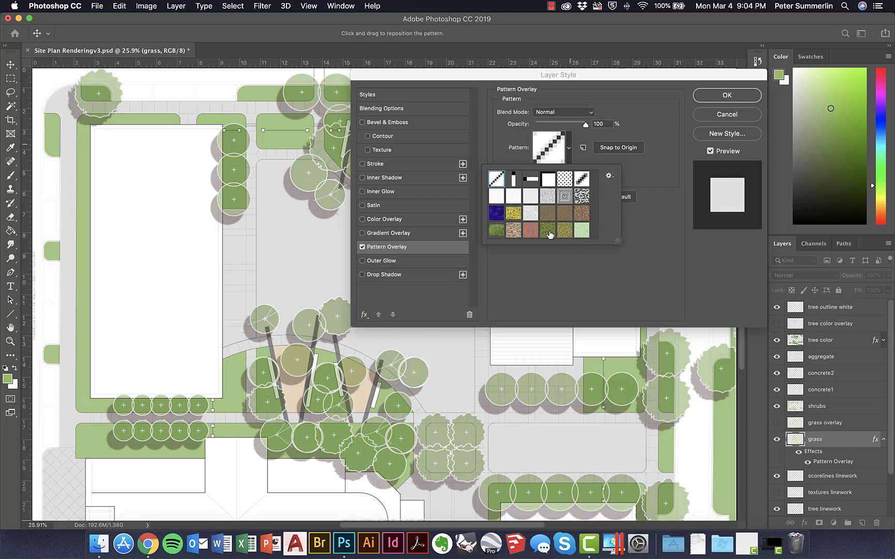
- Apply the light green grass pattern overlay to grass: Multiply, 83% opacity, 342% scale
left_click(584, 235)
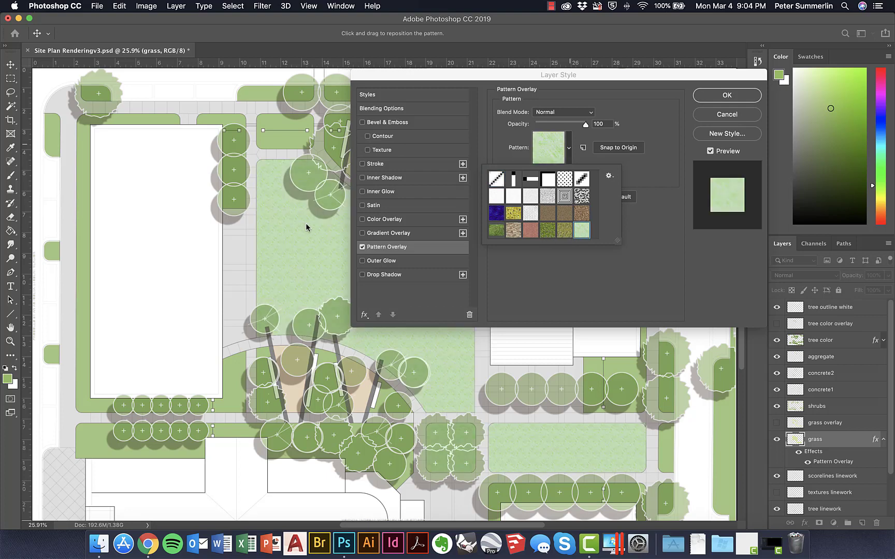
left_click_drag(487, 77, 550, 72)
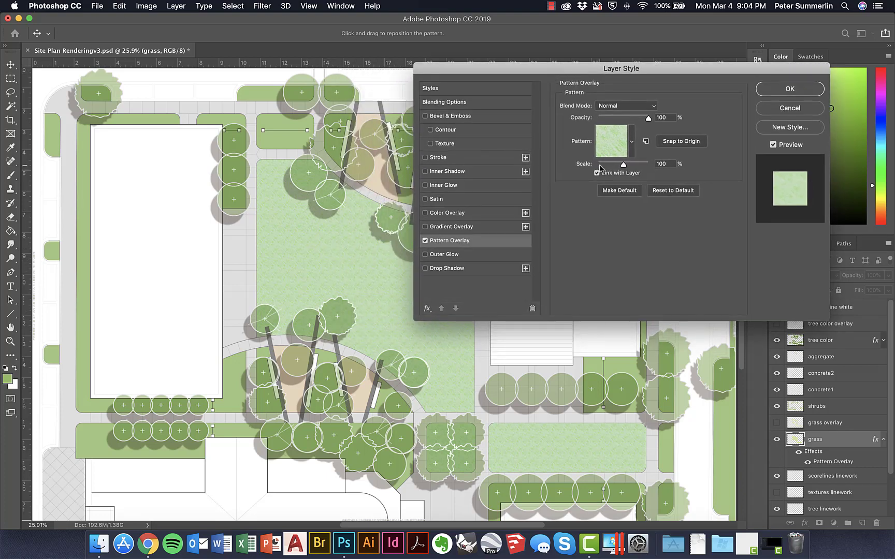
left_click_drag(624, 166, 630, 166)
left_click_drag(651, 119, 635, 120)
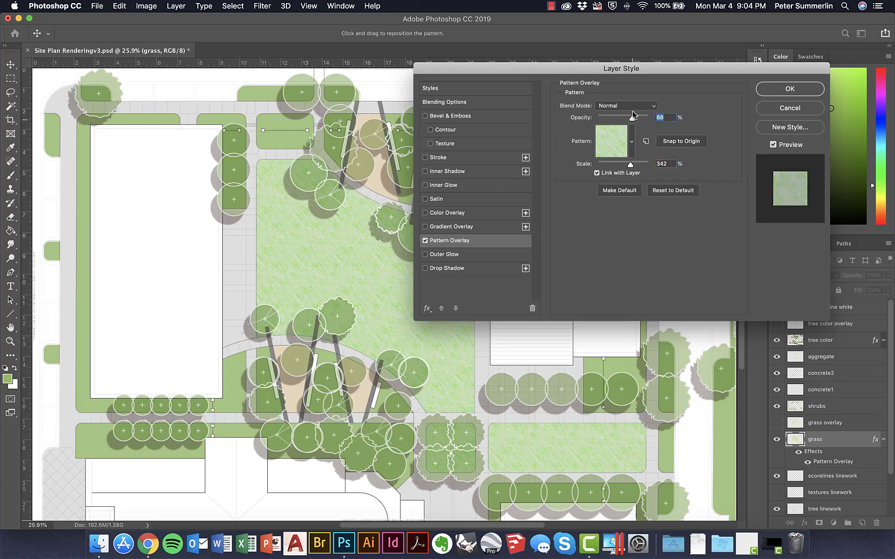
left_click(634, 106)
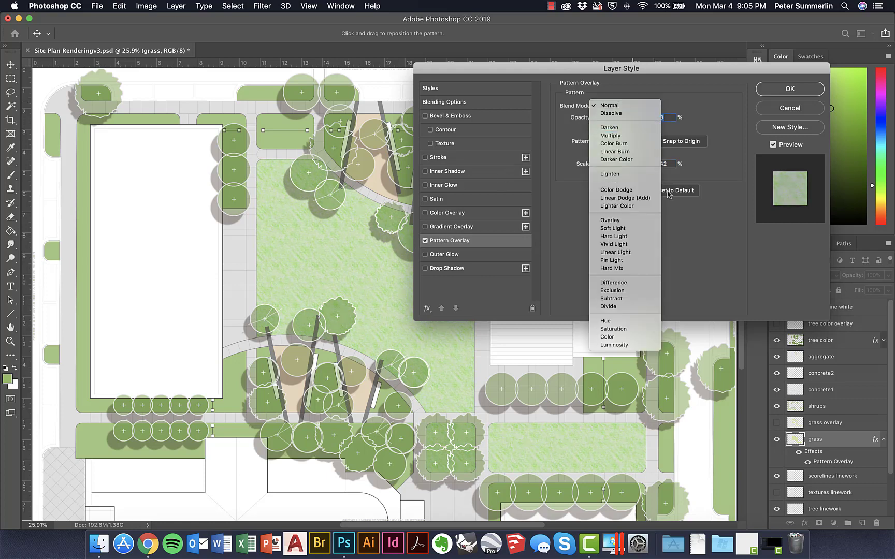
left_click(633, 135)
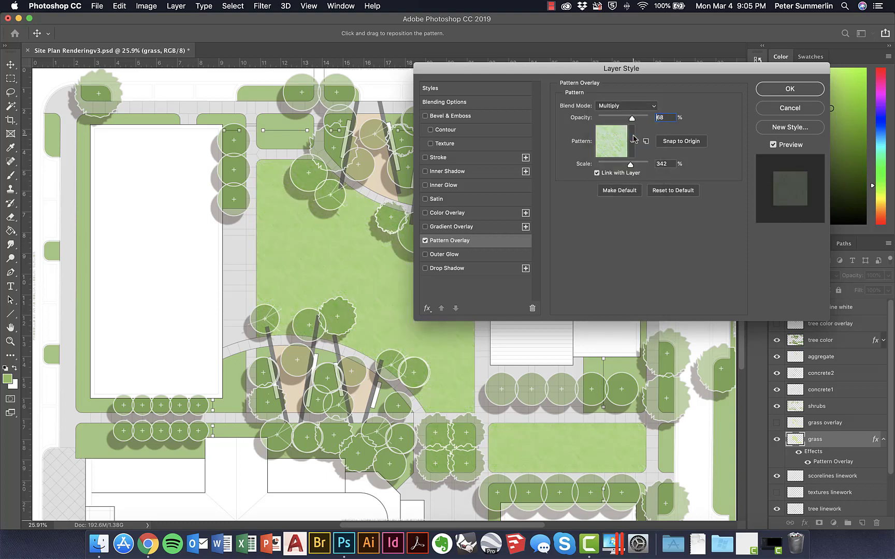
left_click_drag(631, 121, 640, 122)
left_click_drag(630, 165, 632, 166)
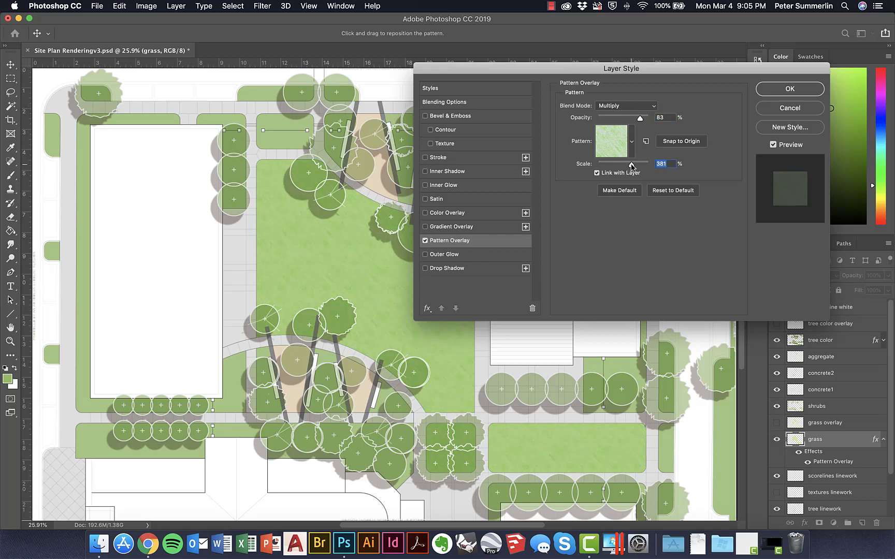
left_click(783, 90)
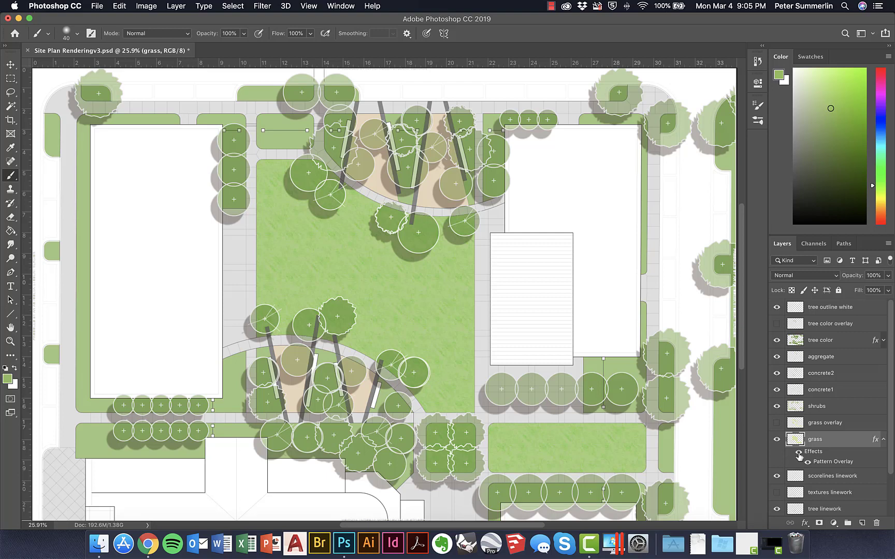
- Hide the grass layer's Pattern Overlay effect to see the lawns untextured
left_click(798, 452)
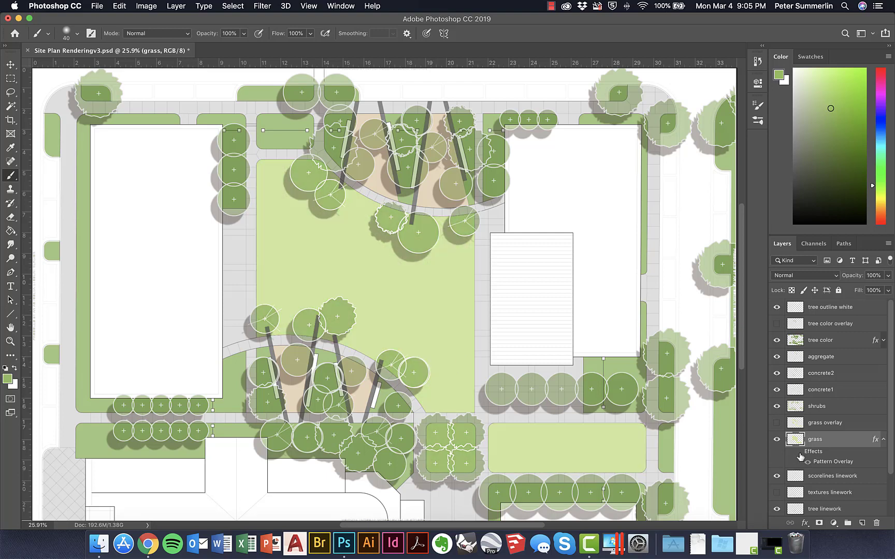
- Show the grass overlay again and set the grass layer to 64% opacity, 100% fill
left_click(798, 452)
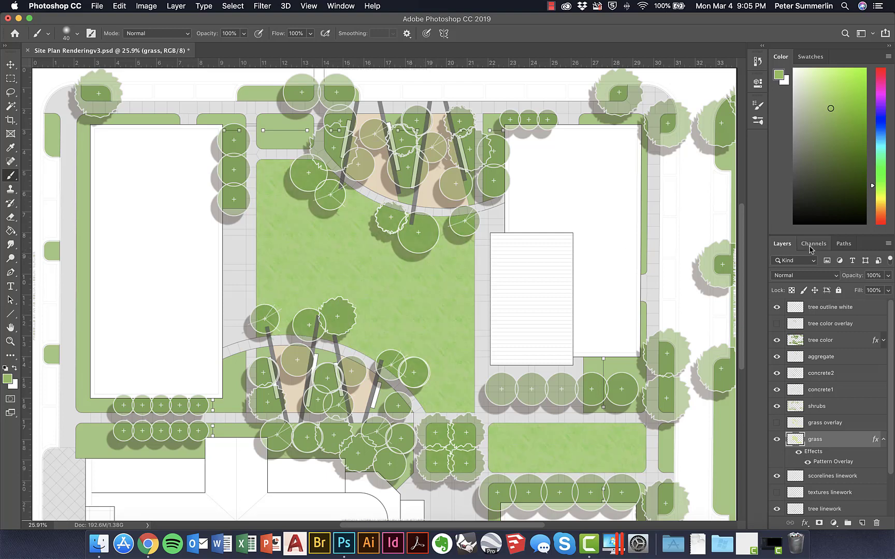
left_click_drag(855, 279, 831, 279)
key("Return")
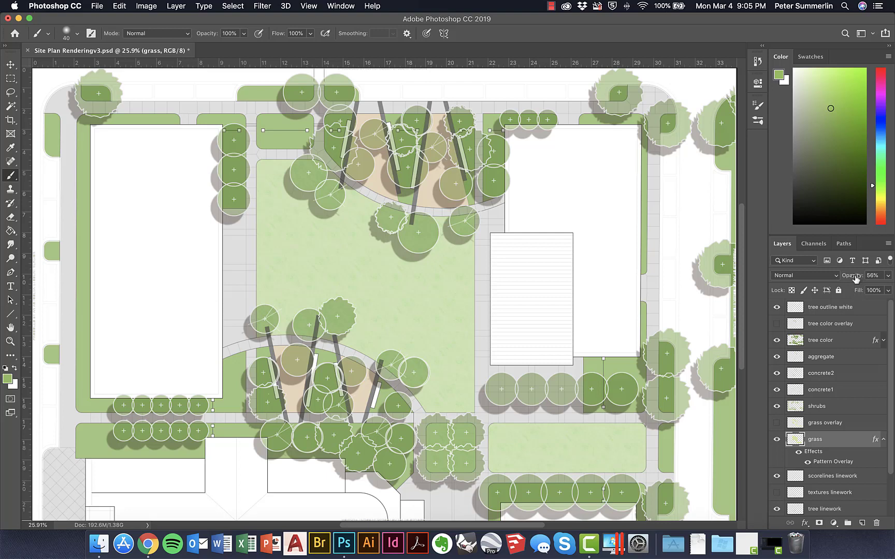
left_click_drag(856, 279, 852, 278)
left_click_drag(852, 279, 820, 295)
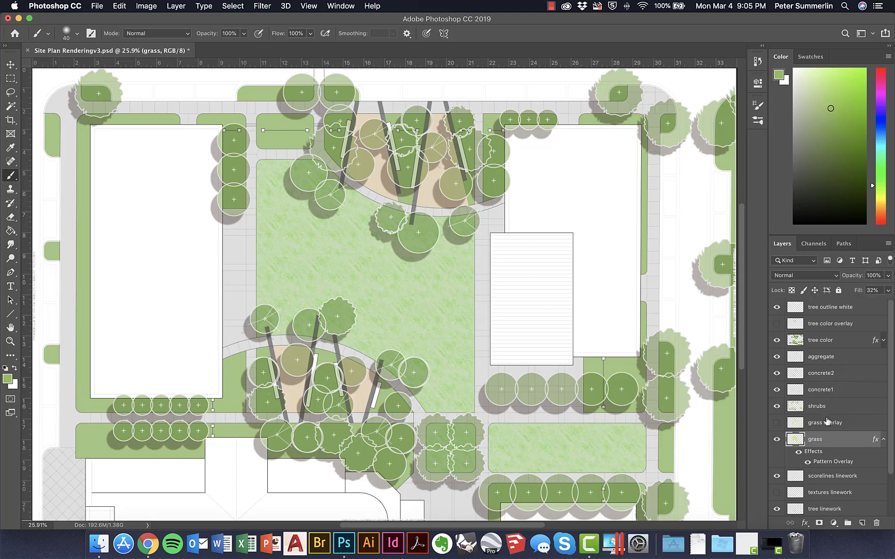
left_click_drag(857, 293, 835, 279)
- Duplicate the grass layer as 'grass copy' and hide the original grass layer
right_click(823, 440)
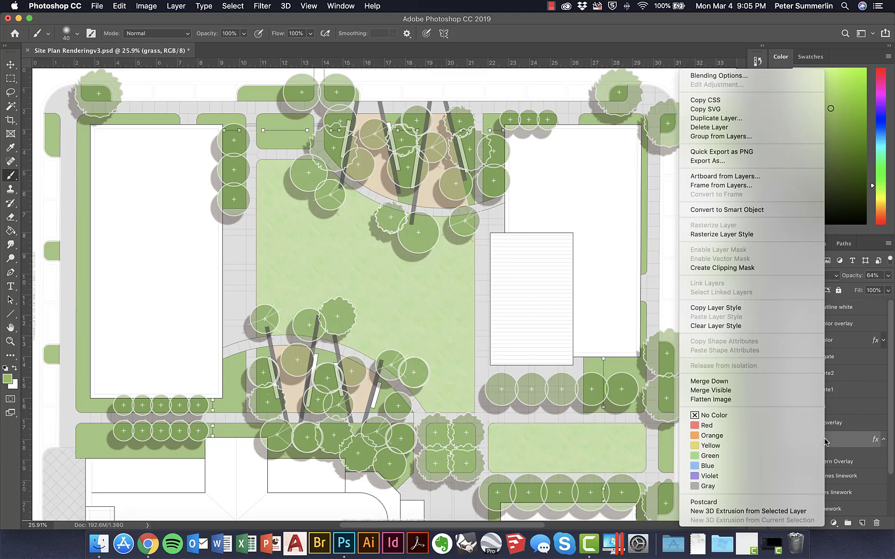
left_click(700, 118)
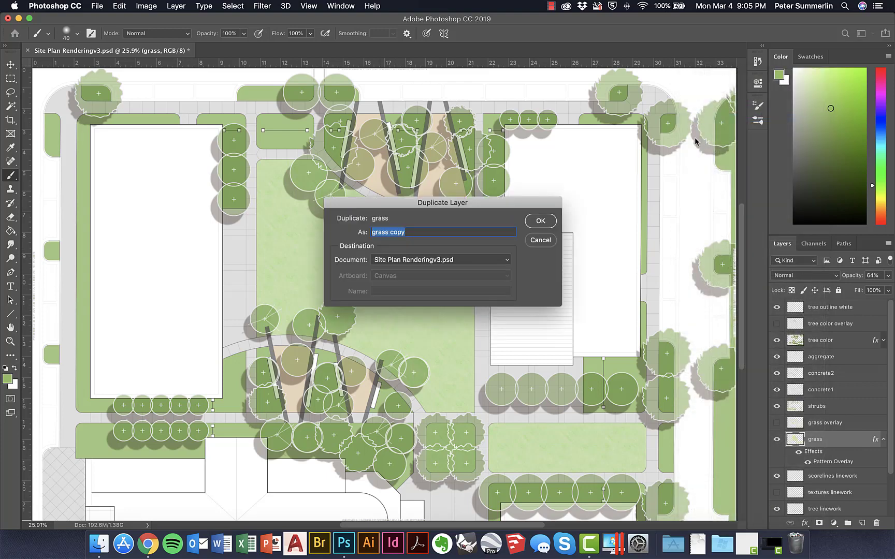
left_click(540, 220)
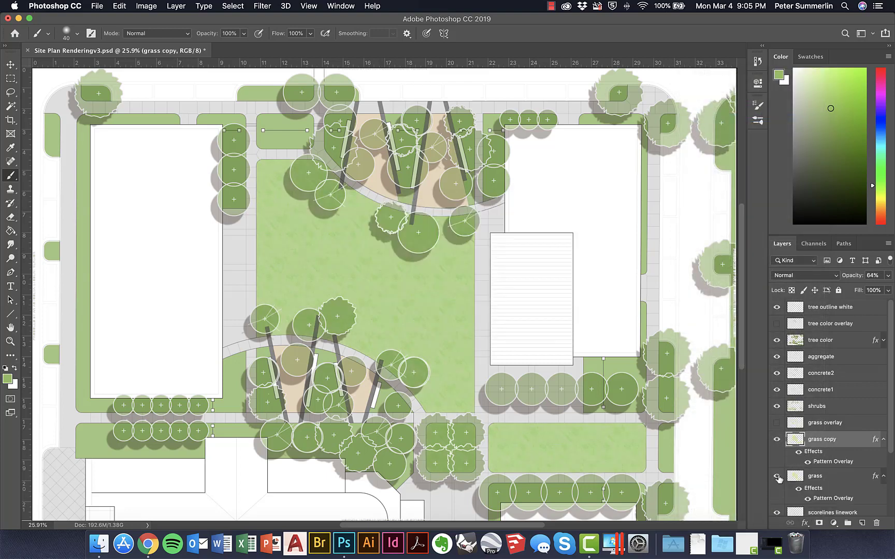
left_click(777, 476)
- Clear all layer styles from the grass copy layer
right_click(820, 445)
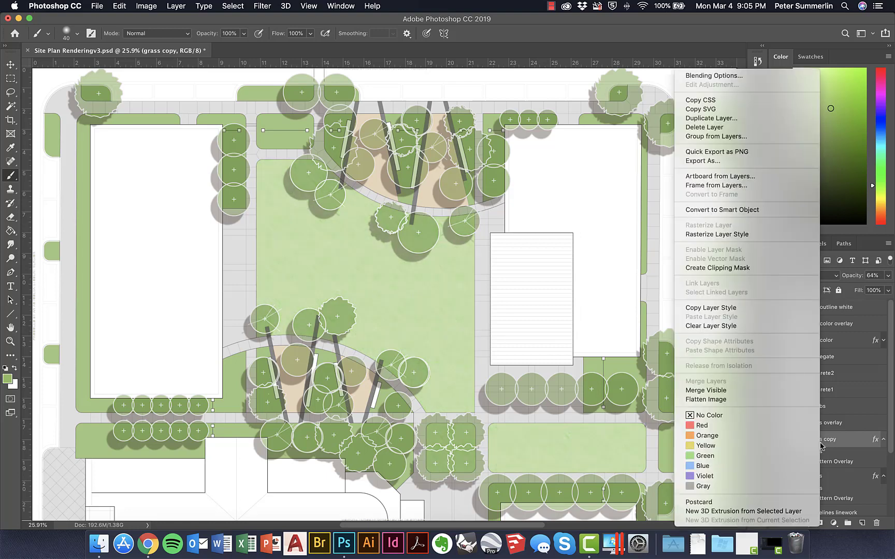
left_click(729, 324)
right_click(826, 443)
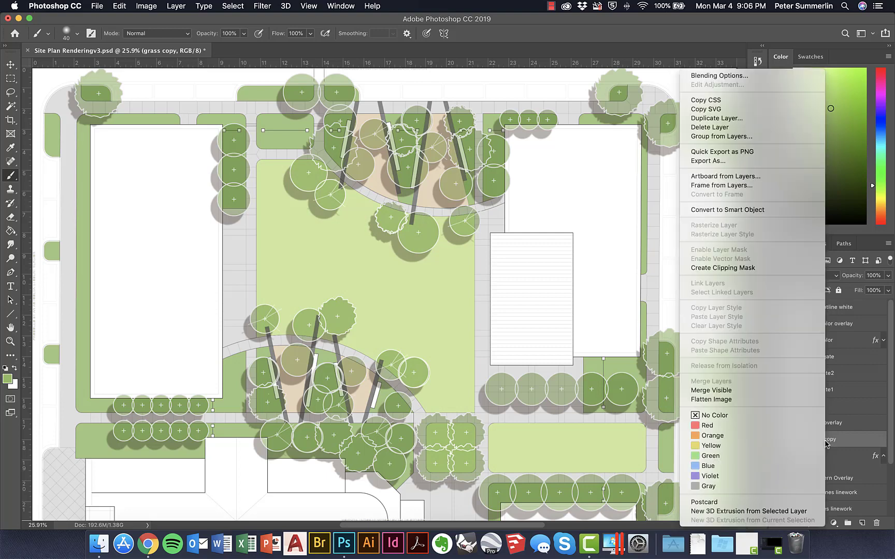
- Add a Pattern Overlay to grass copy using the photographic grass pattern
left_click(729, 79)
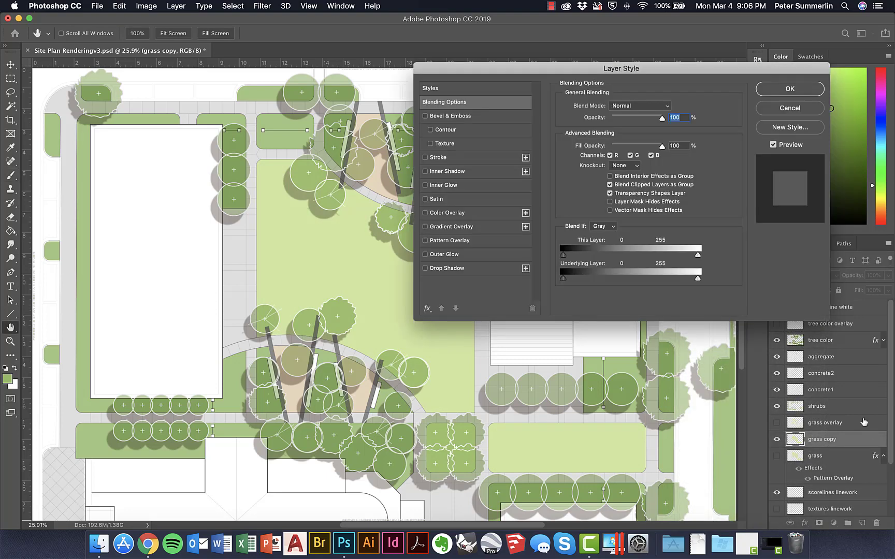
left_click(450, 245)
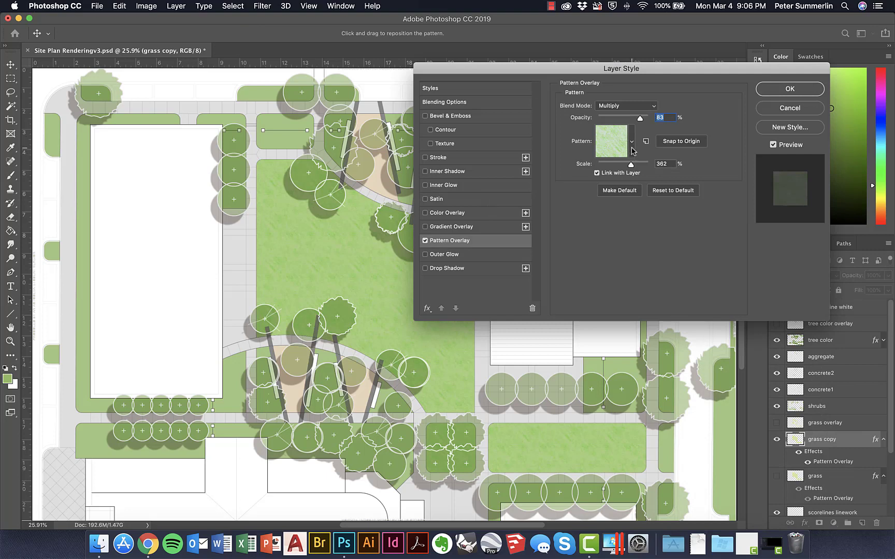
left_click(632, 149)
left_click(615, 223)
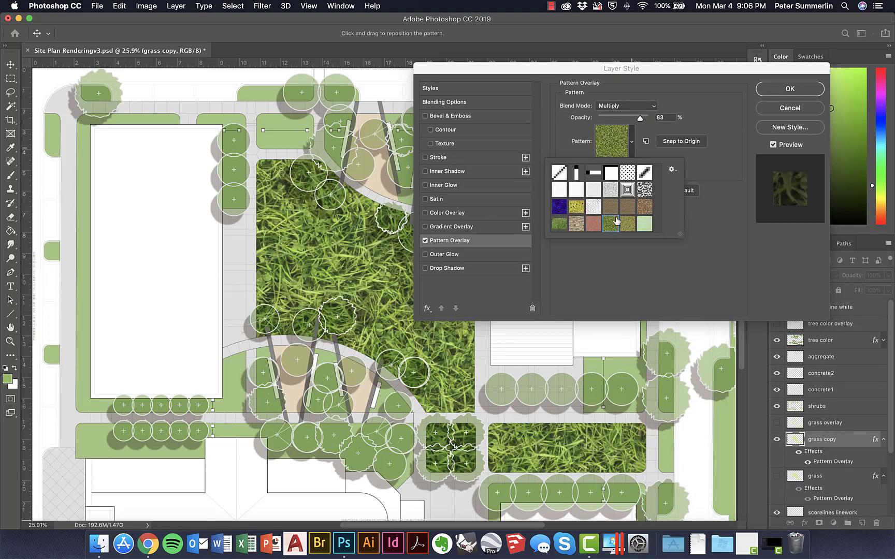
left_click(633, 144)
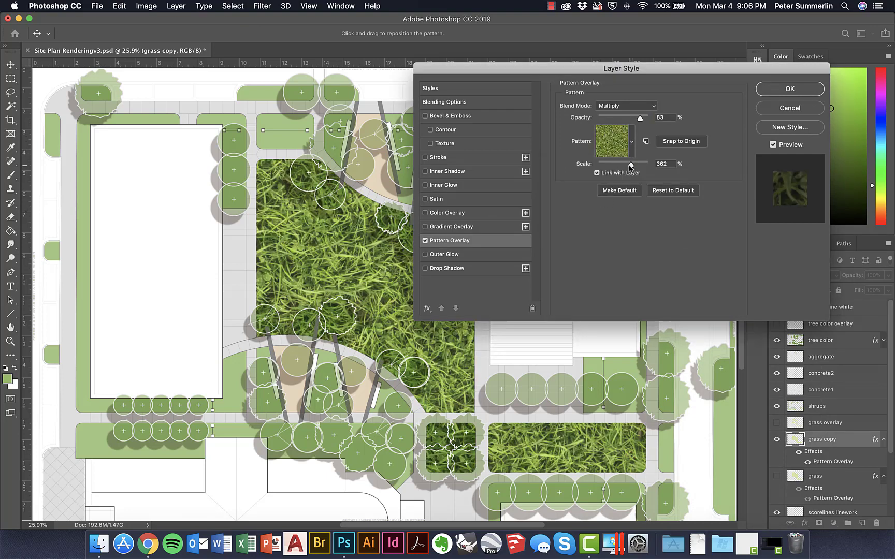
- Reduce the grass overlay to 39% scale and about 17% opacity
left_click_drag(631, 164, 610, 166)
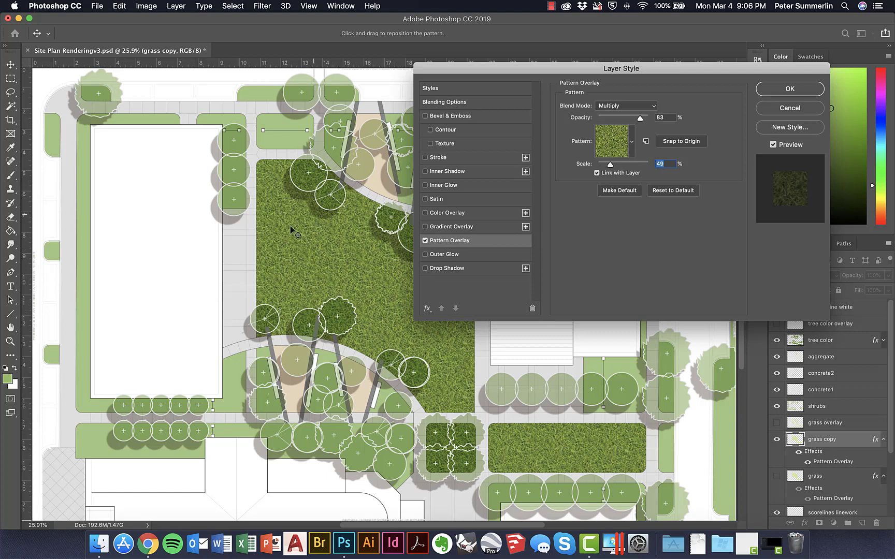
left_click_drag(610, 165, 608, 166)
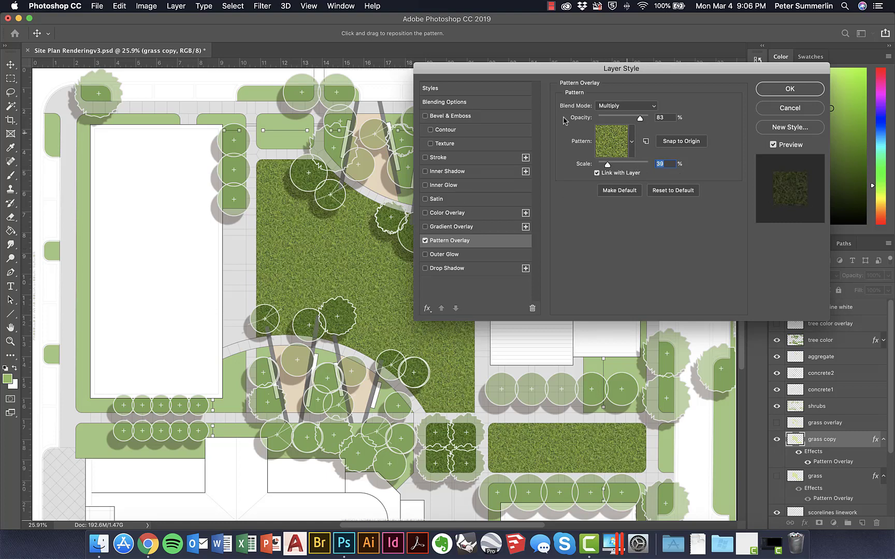
left_click_drag(543, 74, 601, 68)
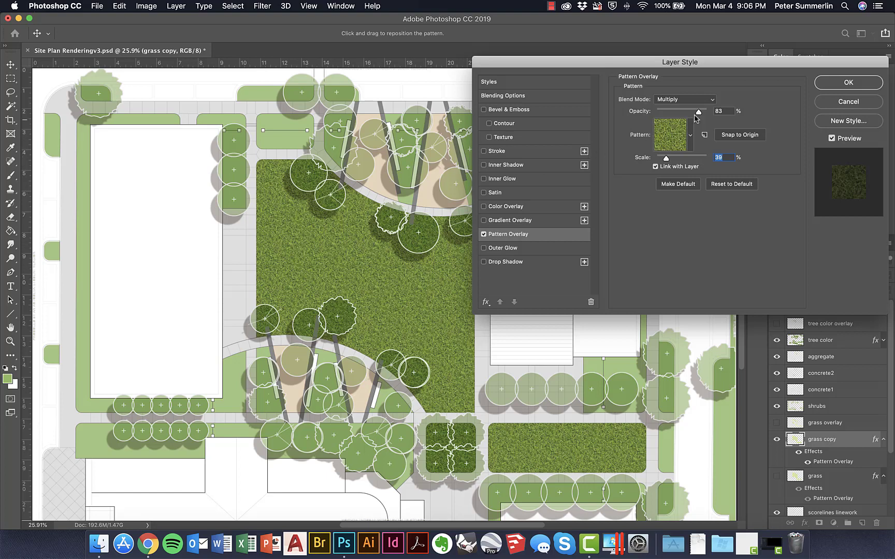
left_click_drag(695, 113, 666, 113)
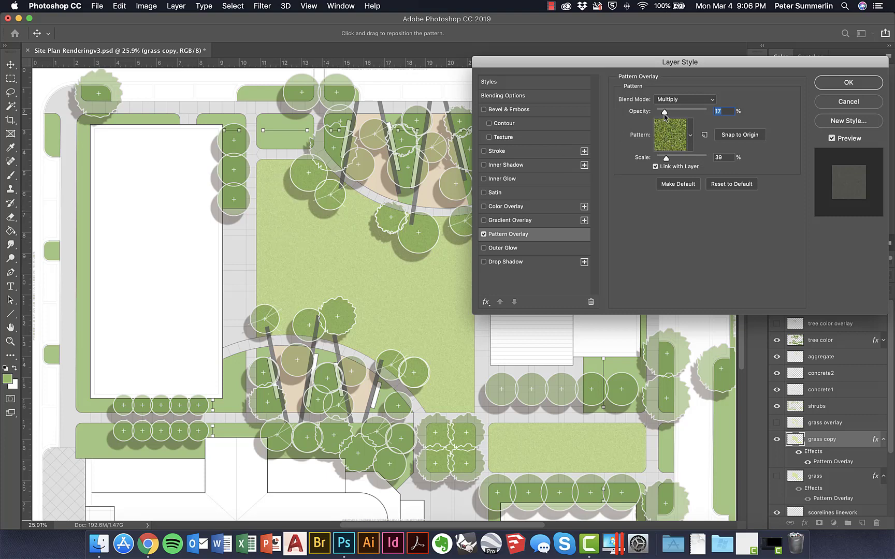
- Set grass copy's overlay to 22% opacity, compare Normal and Hard Light, keep Multiply, and apply
left_click_drag(663, 114, 668, 114)
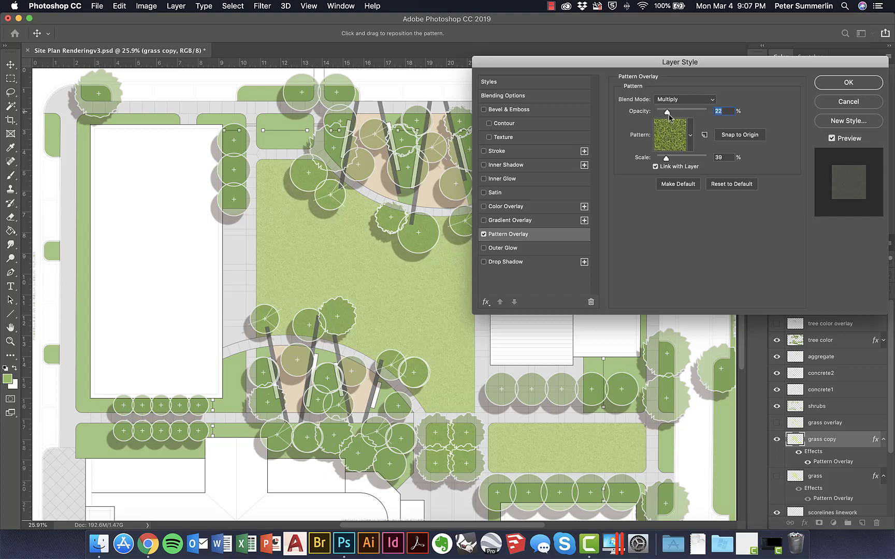
left_click(675, 99)
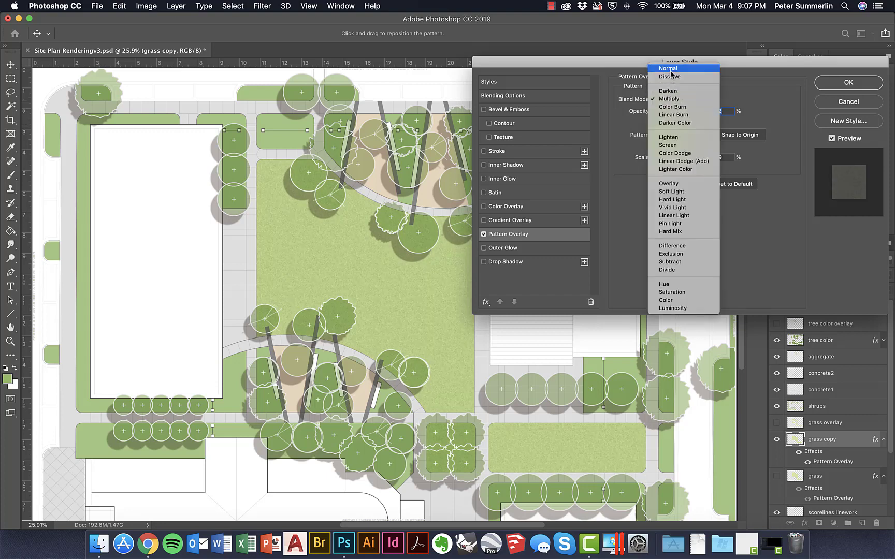
left_click(670, 70)
left_click(676, 101)
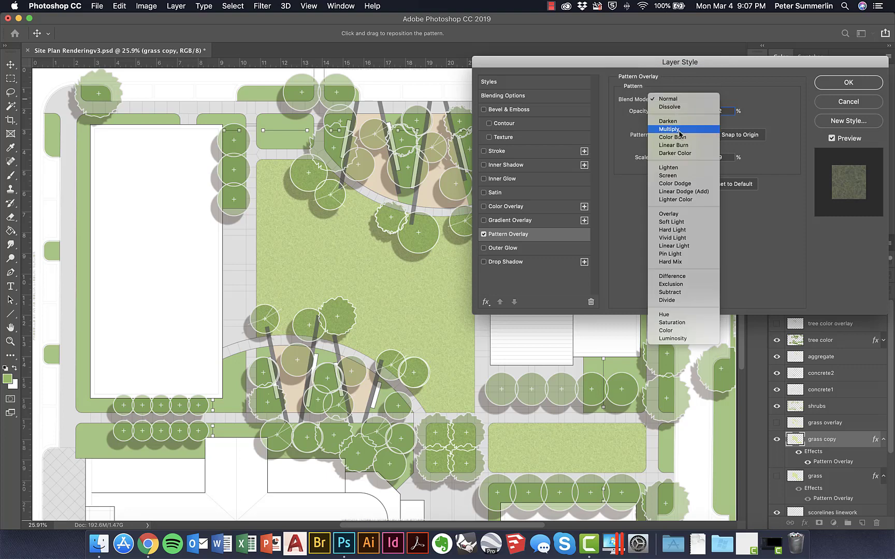
left_click(681, 231)
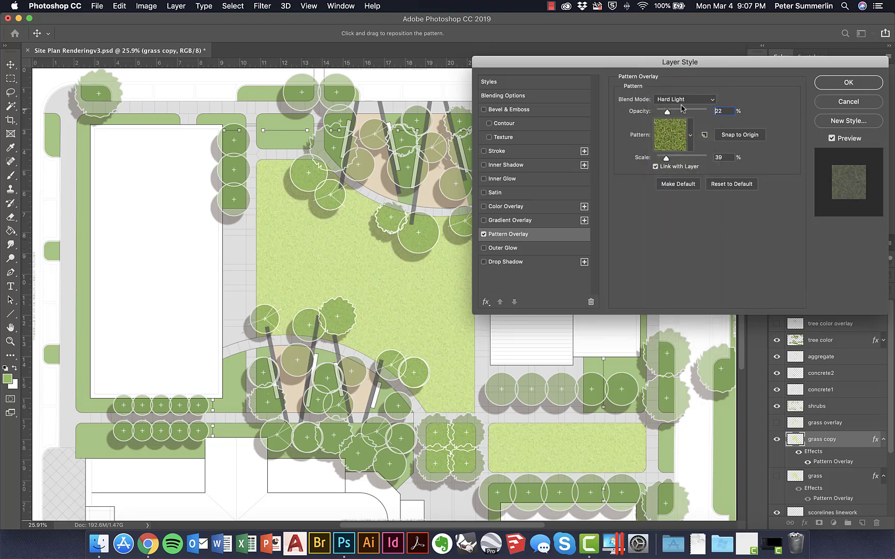
left_click(684, 100)
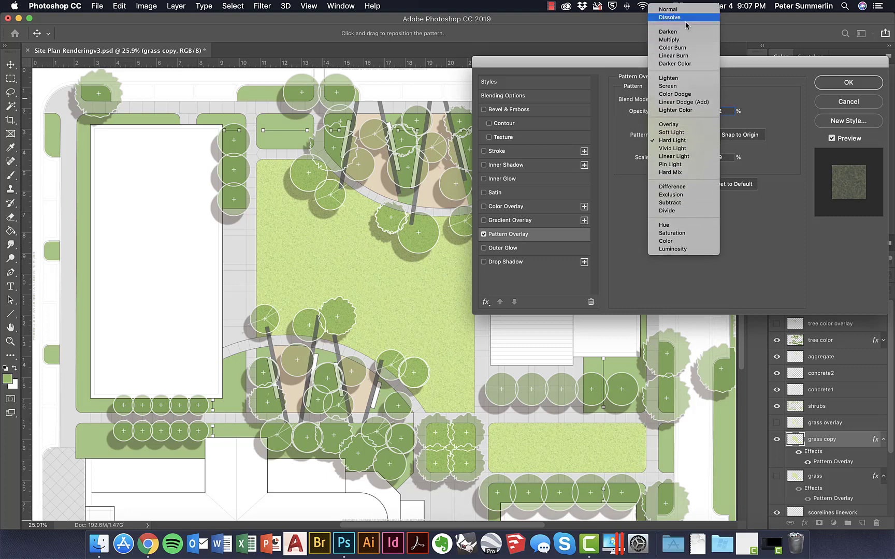
left_click(682, 39)
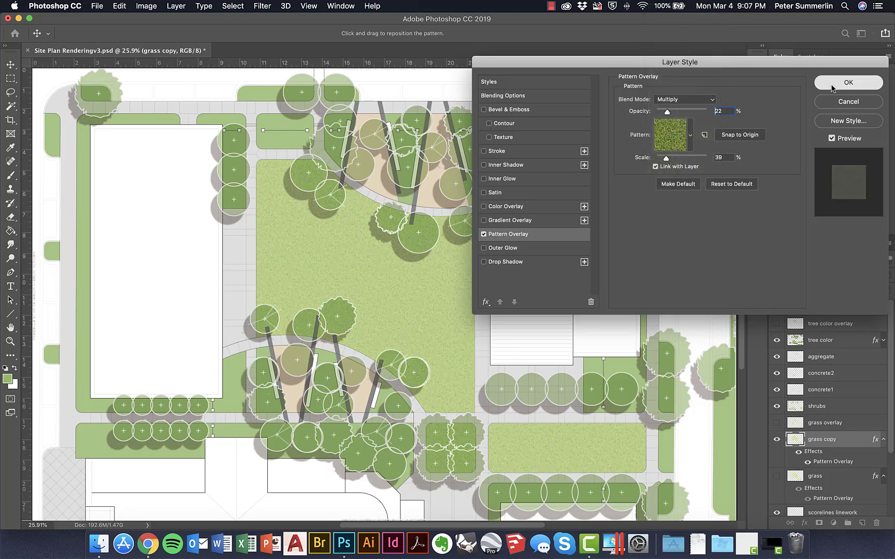
left_click(832, 86)
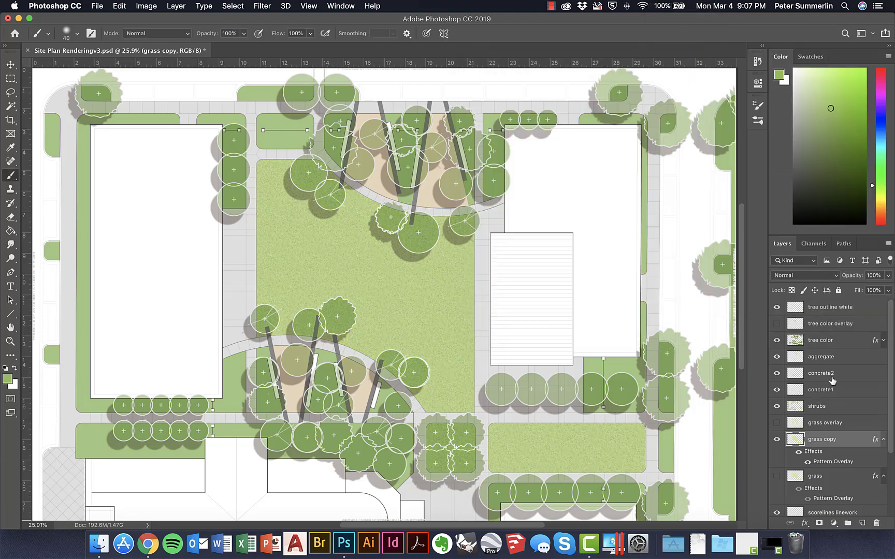
- Select the aggregate layer and zoom in on the plan
left_click(823, 358)
right_click(822, 359)
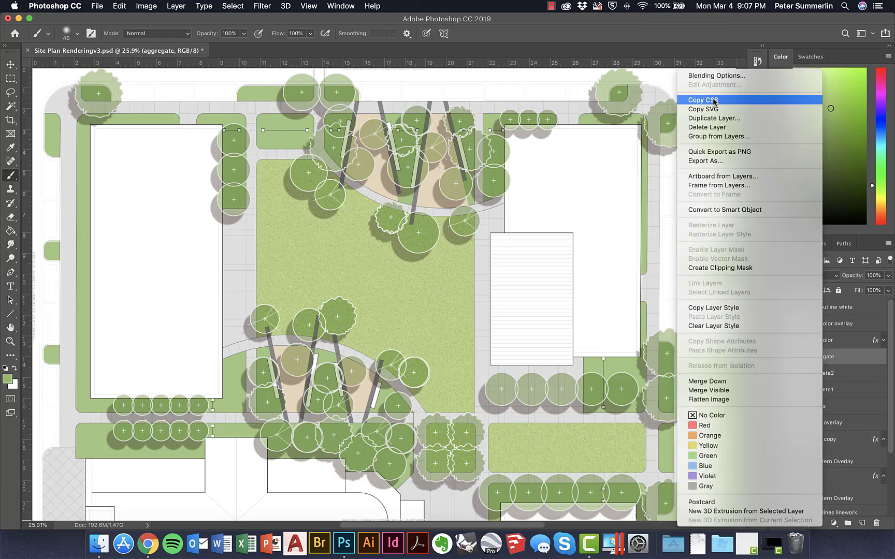
left_click(686, 41)
key("super+equal")
key("super+equal")
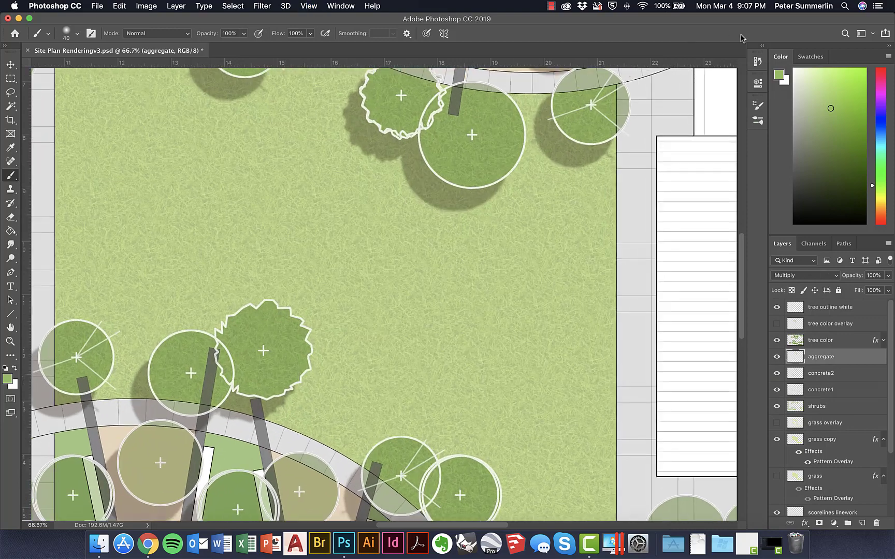
scroll(559, 166, "up", 3)
scroll(559, 166, "up", 5)
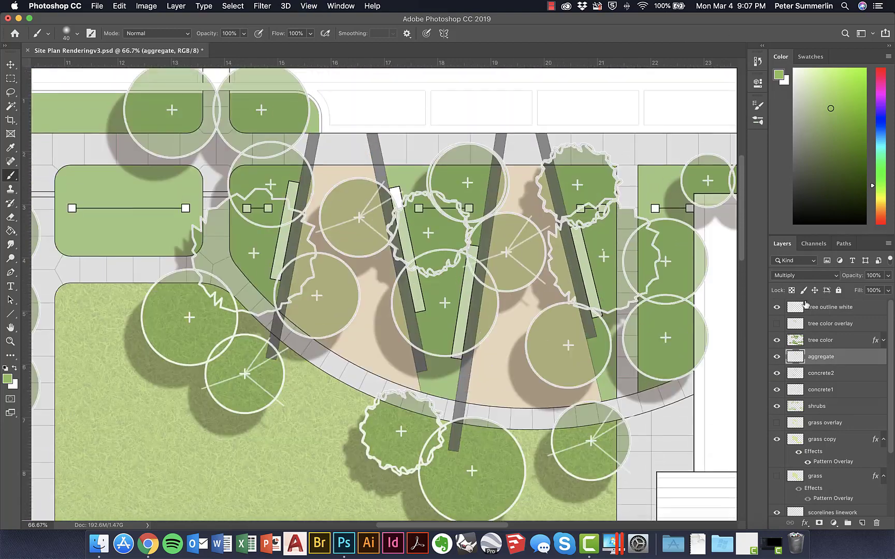
- Add a Pattern Overlay to the aggregate layer using the brown gravel pattern
right_click(828, 357)
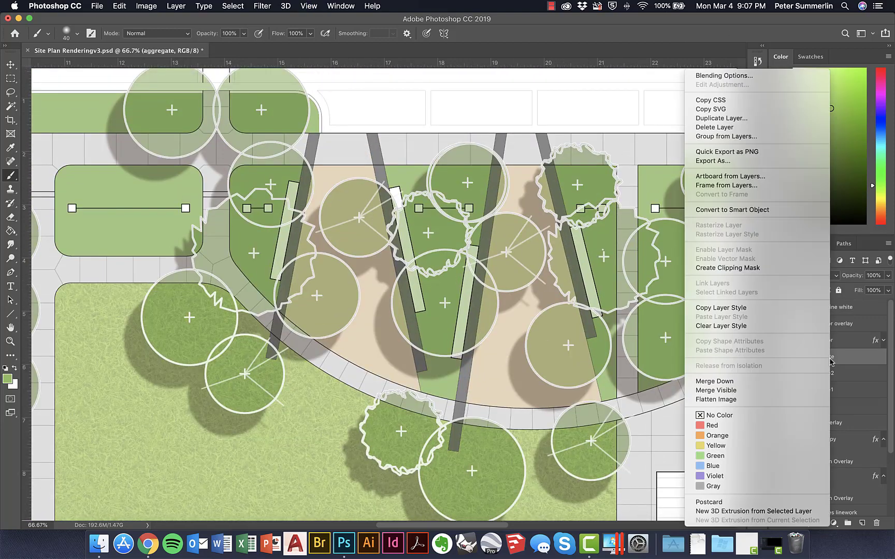
left_click(710, 86)
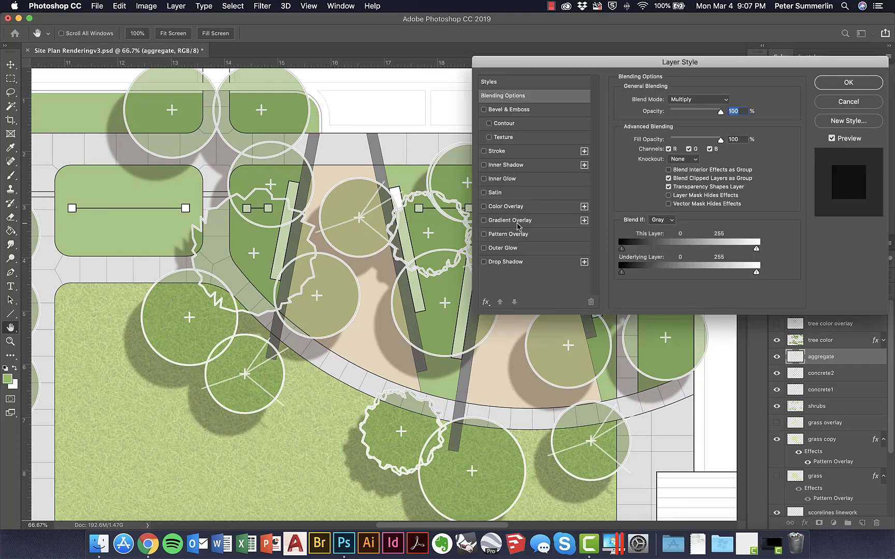
left_click(525, 235)
left_click(691, 139)
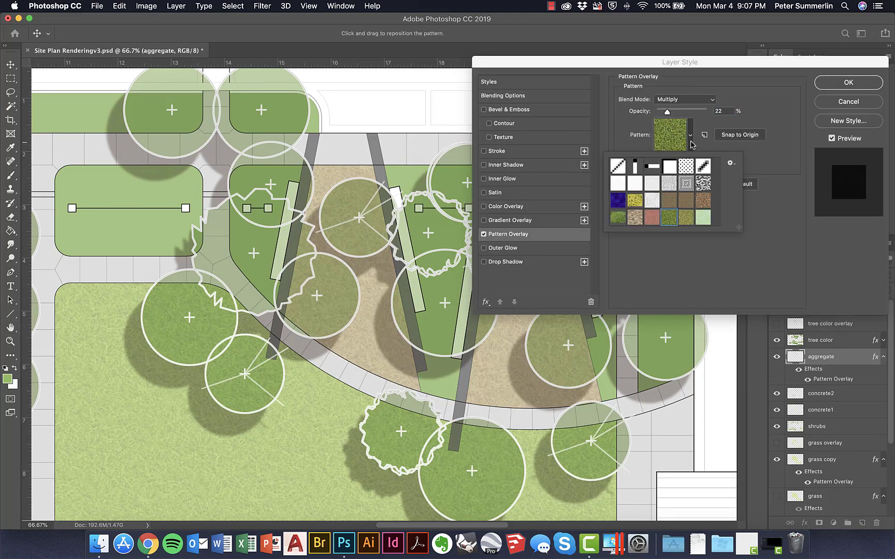
left_click(653, 218)
left_click(702, 200)
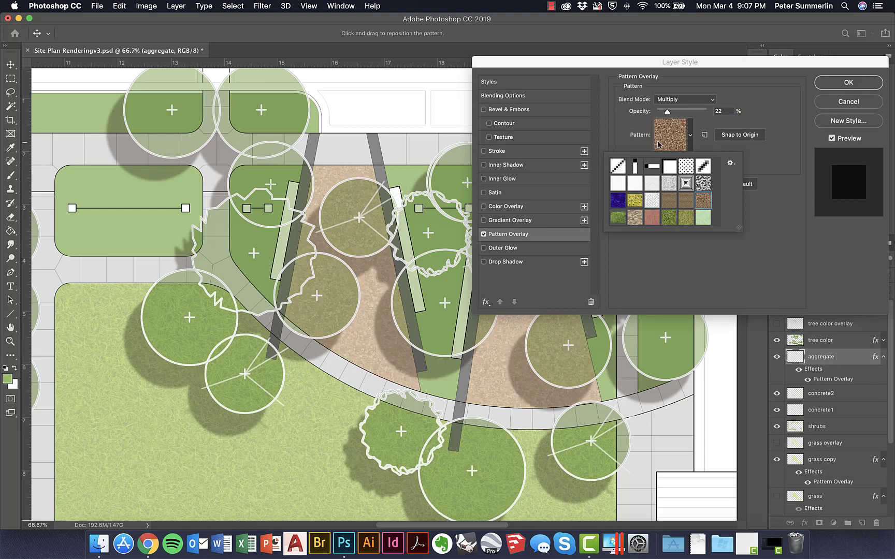
left_click(691, 137)
- Set the gravel overlay to about 31% scale and 46% opacity and apply it
left_click_drag(666, 158, 674, 161)
left_click(674, 111)
left_click_drag(675, 112, 673, 112)
left_click_drag(672, 157, 666, 159)
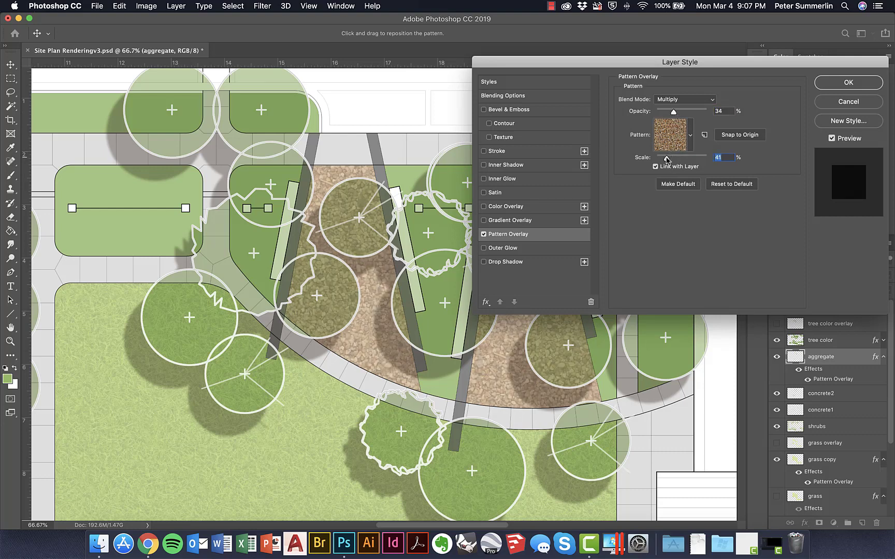
left_click(679, 112)
left_click(848, 82)
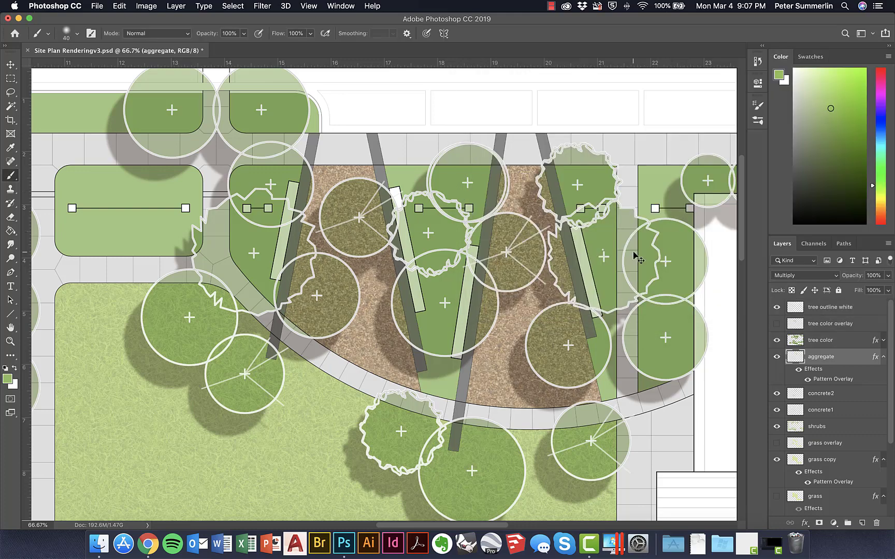
- Fit the whole site plan on screen to review the brown aggregate texture in both plazas
key("super+0")
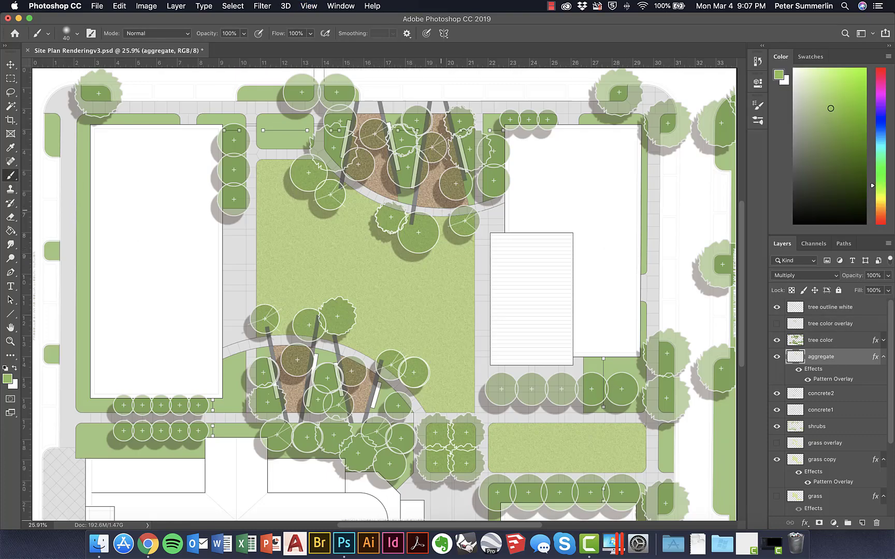